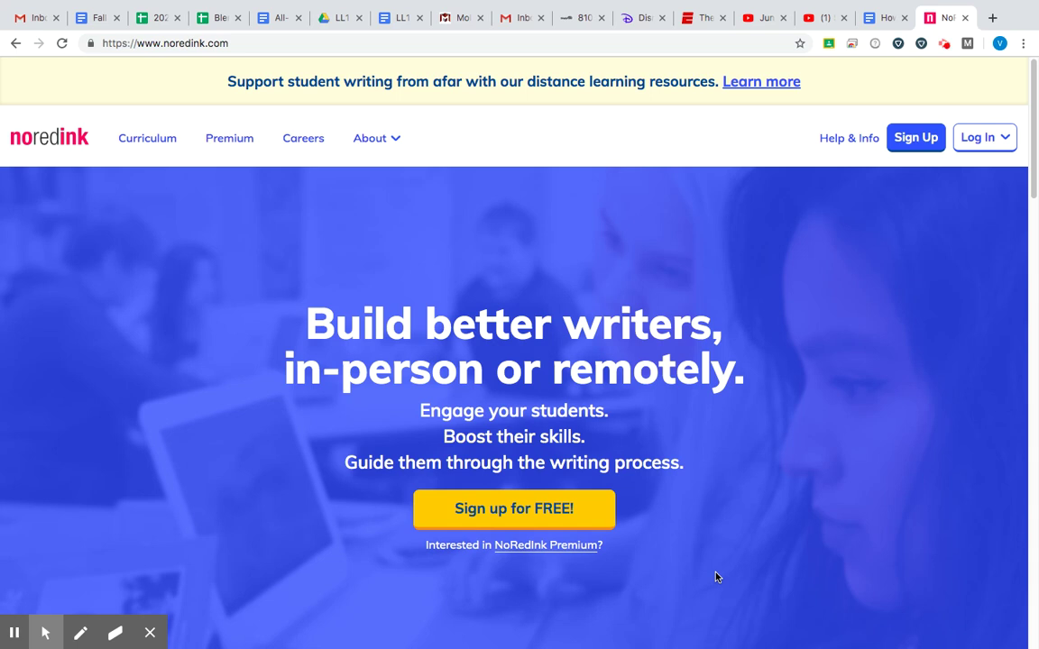
Step: Start a new student sign-up and submit the teacher's class code
scroll(716, 577, "up", 1)
left_click(915, 145)
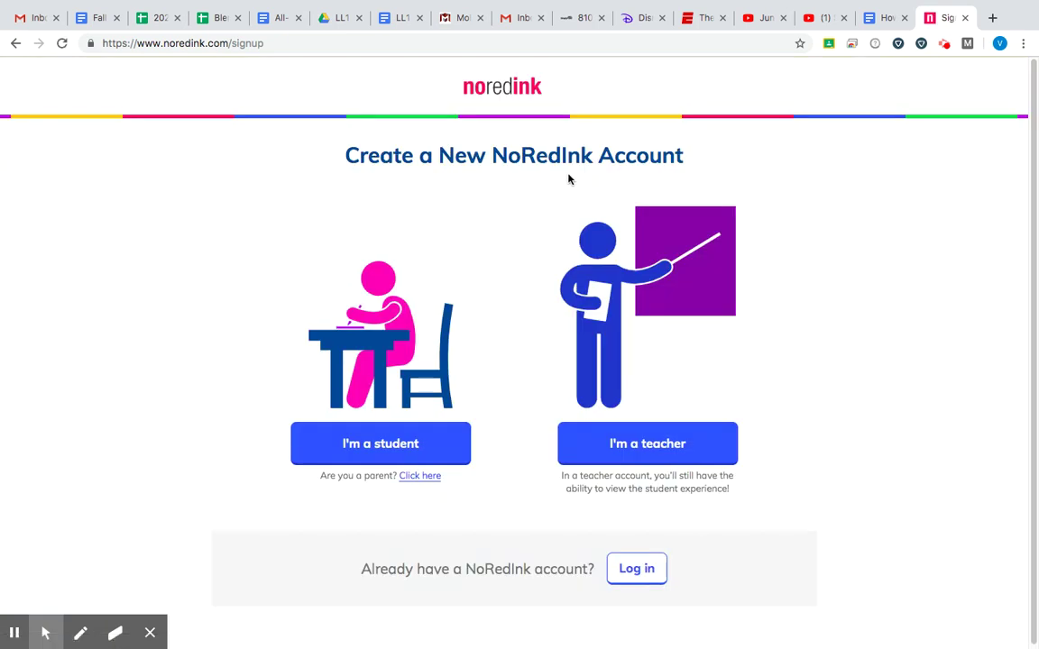
left_click(371, 450)
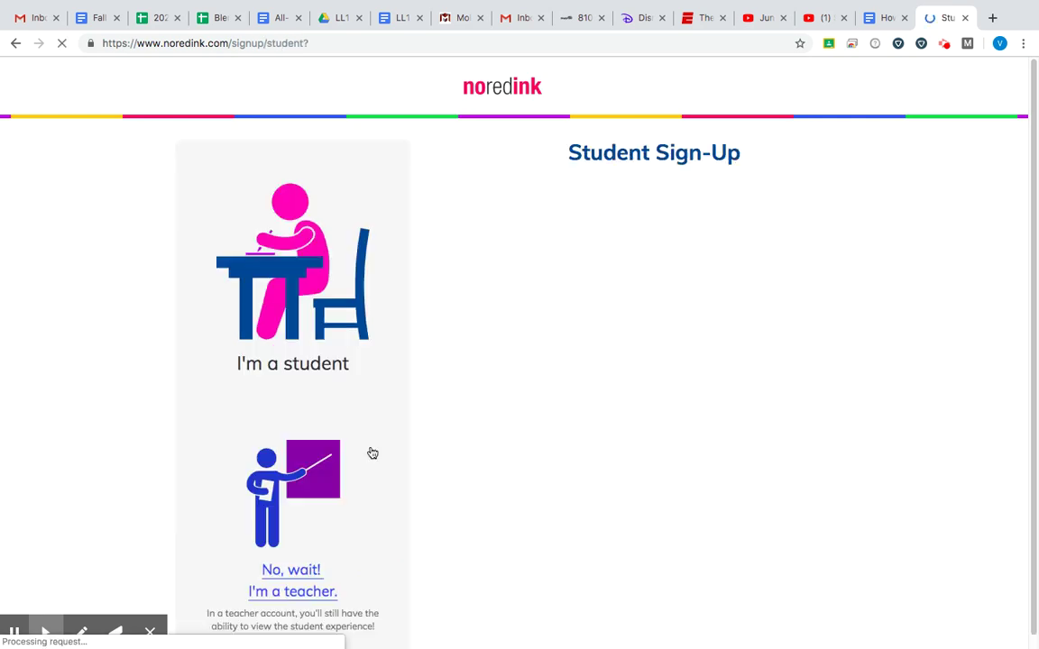
left_click(605, 267)
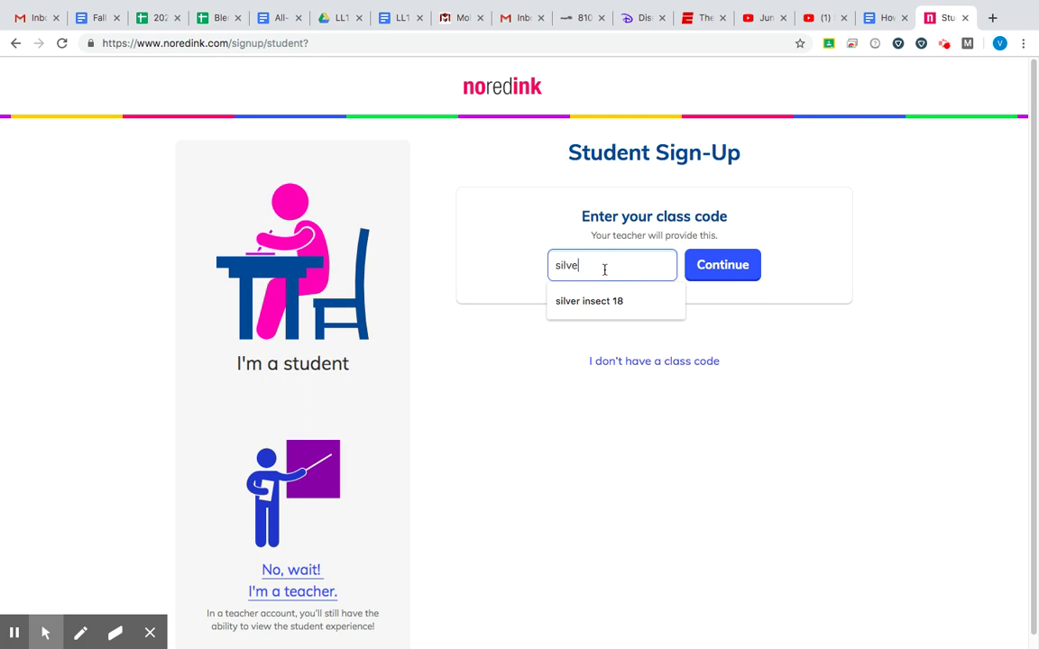
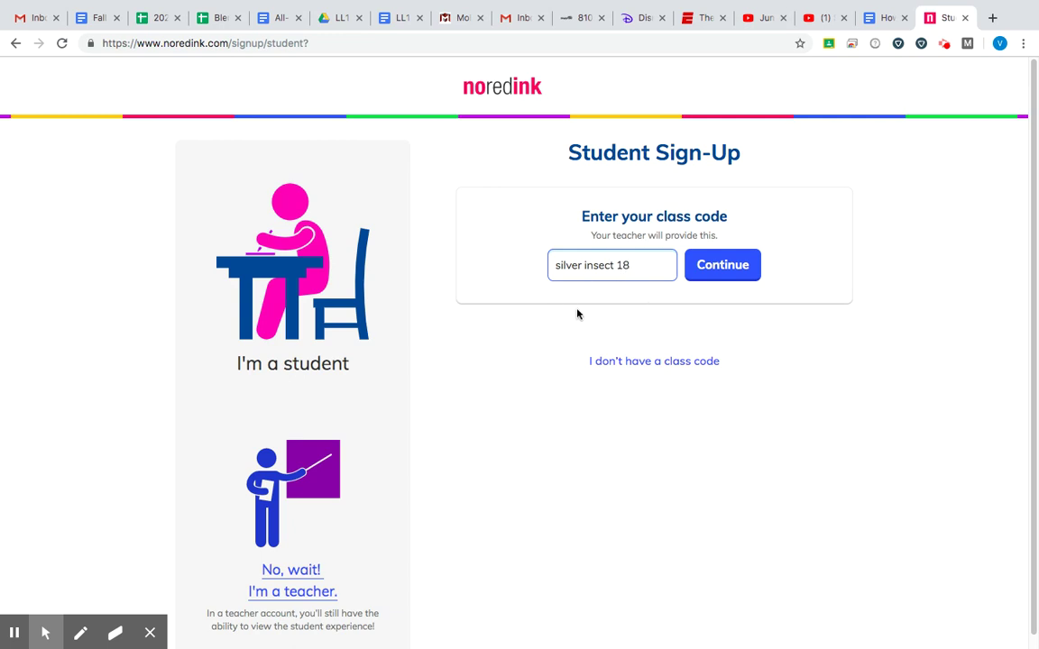
left_click(748, 268)
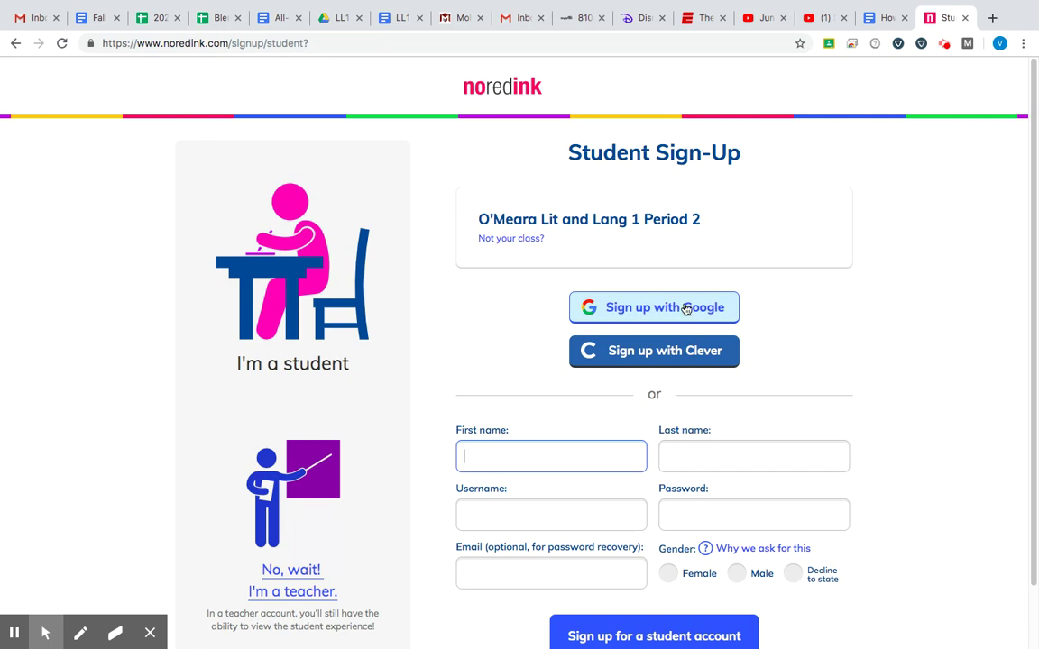
Step: Choose Sign up with Google to bring up the Google account chooser
left_click(680, 313)
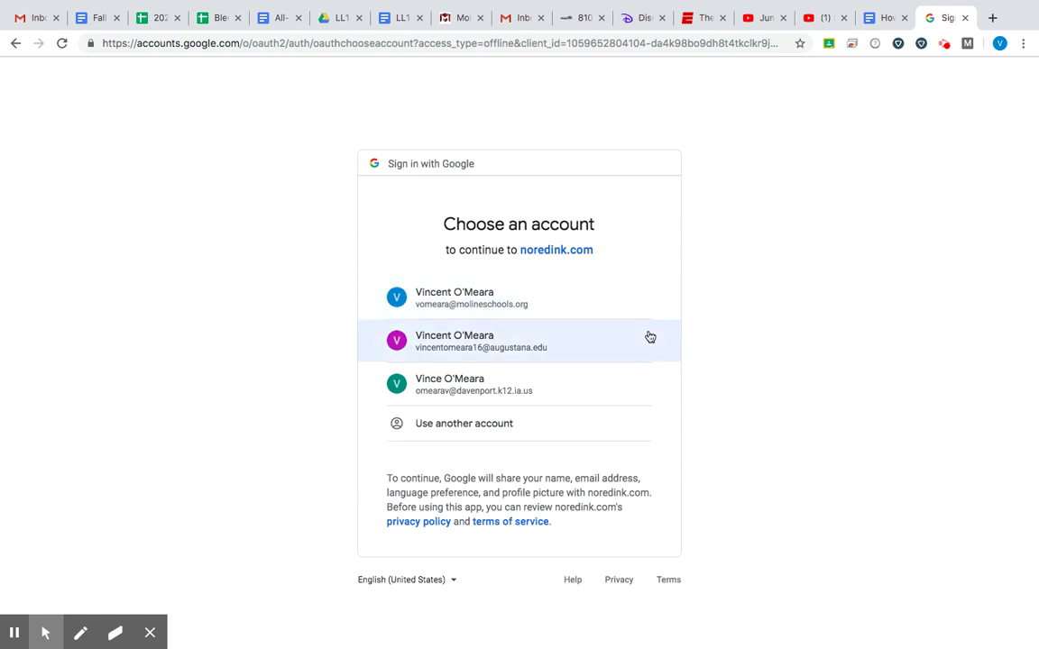
Step: Sign in with the second Google account and set gender to Male
left_click(584, 344)
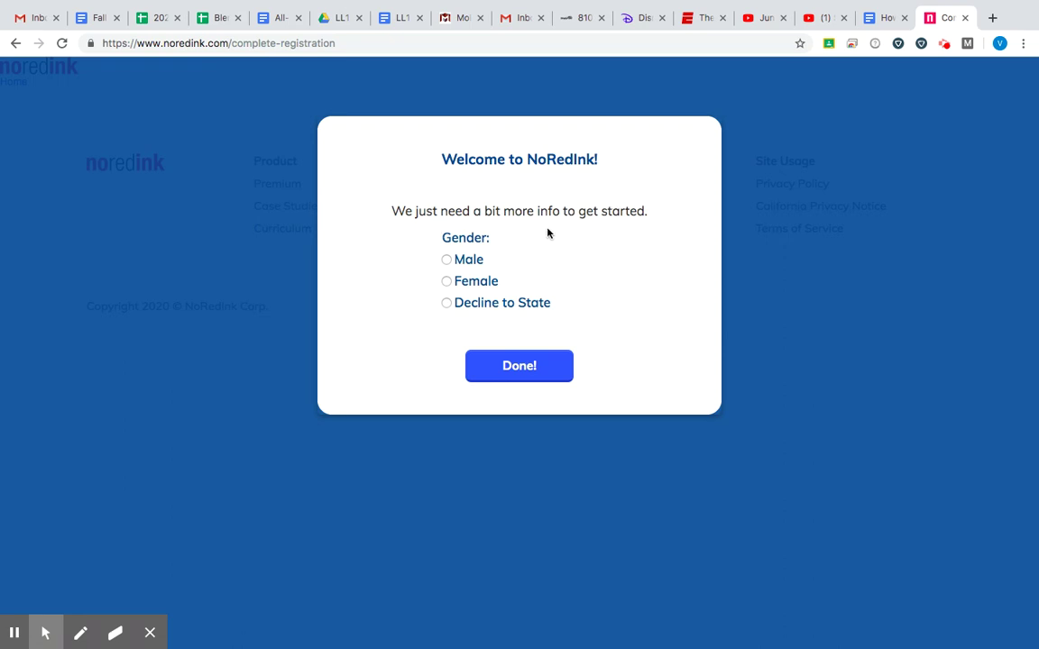
left_click(467, 264)
Step: Finish the registration form with Done! to reach the interests page
left_click(526, 363)
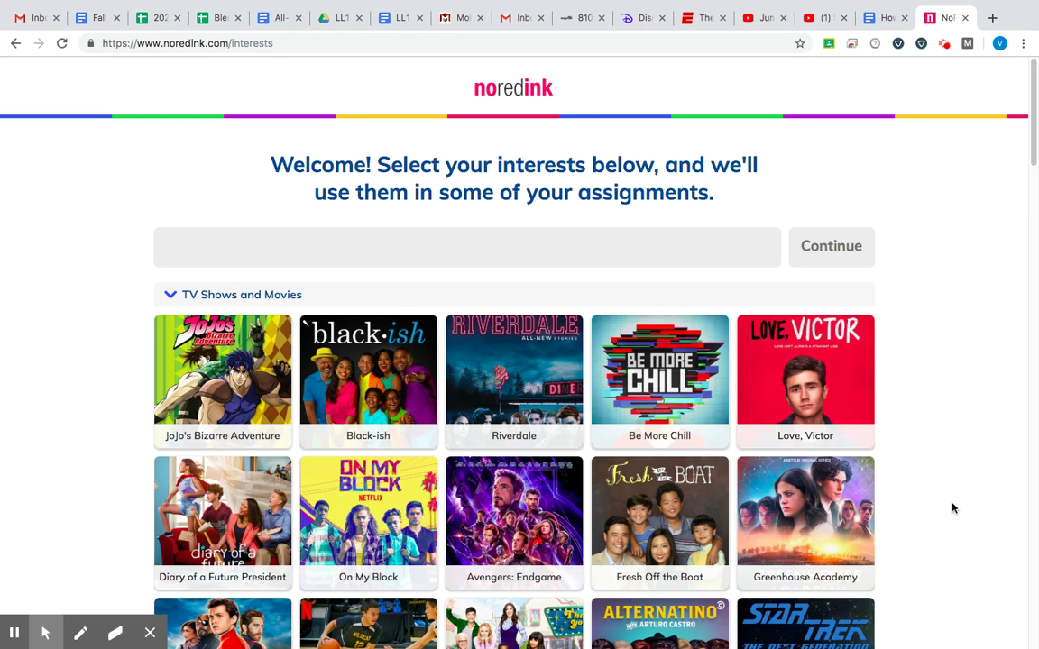
Step: Browse the interests page and expand the Basketball Players (NBA) category
scroll(950, 505, "down", 2)
scroll(951, 505, "up", 1)
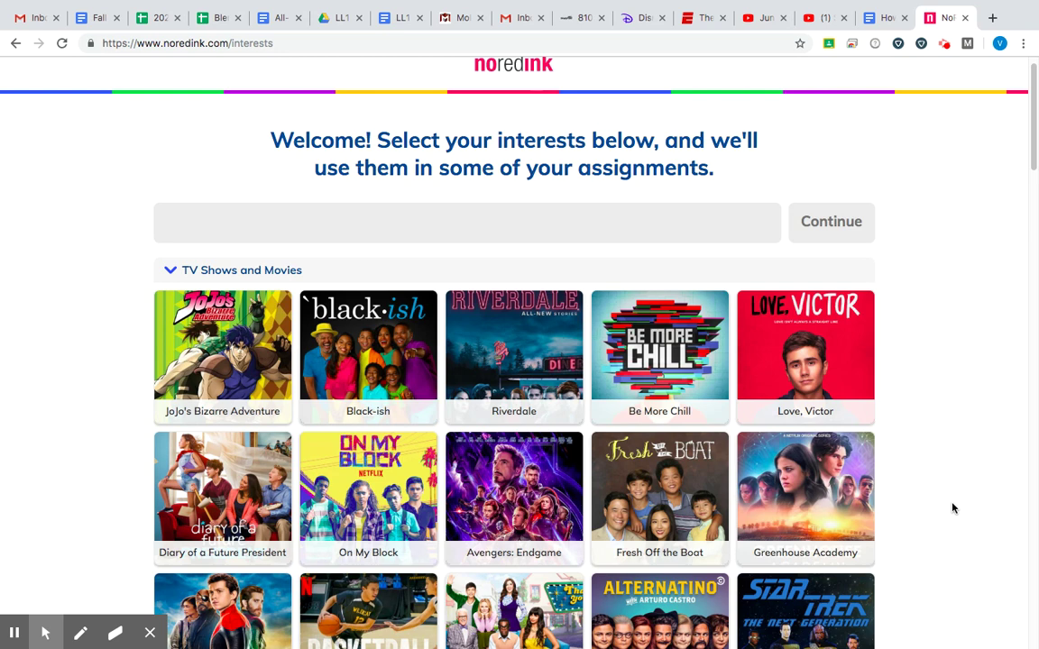
scroll(952, 507, "up", 1)
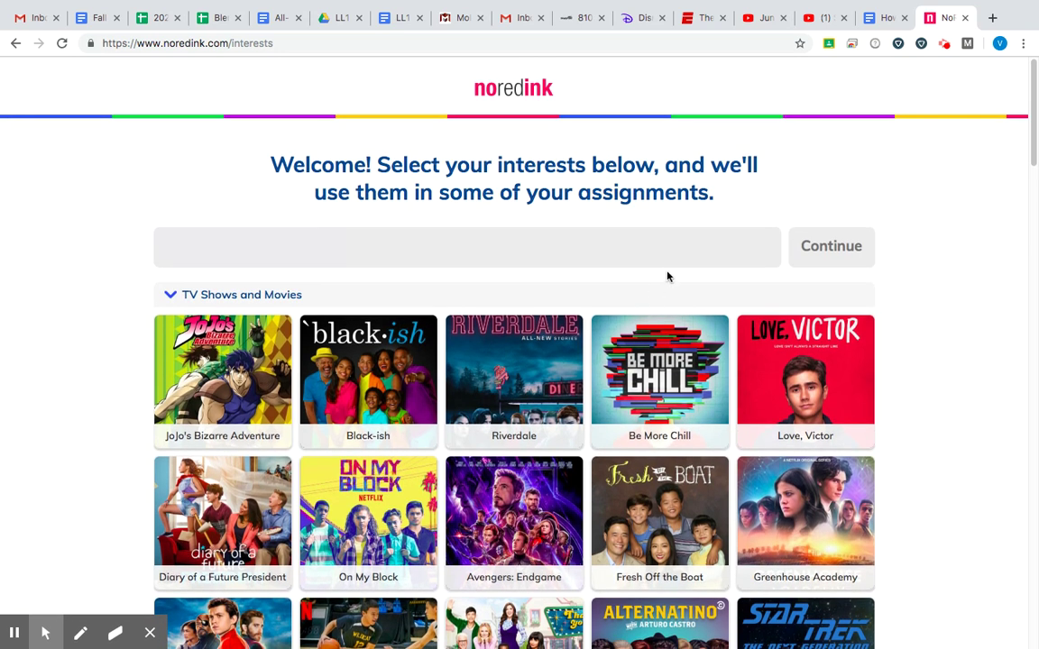
scroll(668, 275, "down", 10)
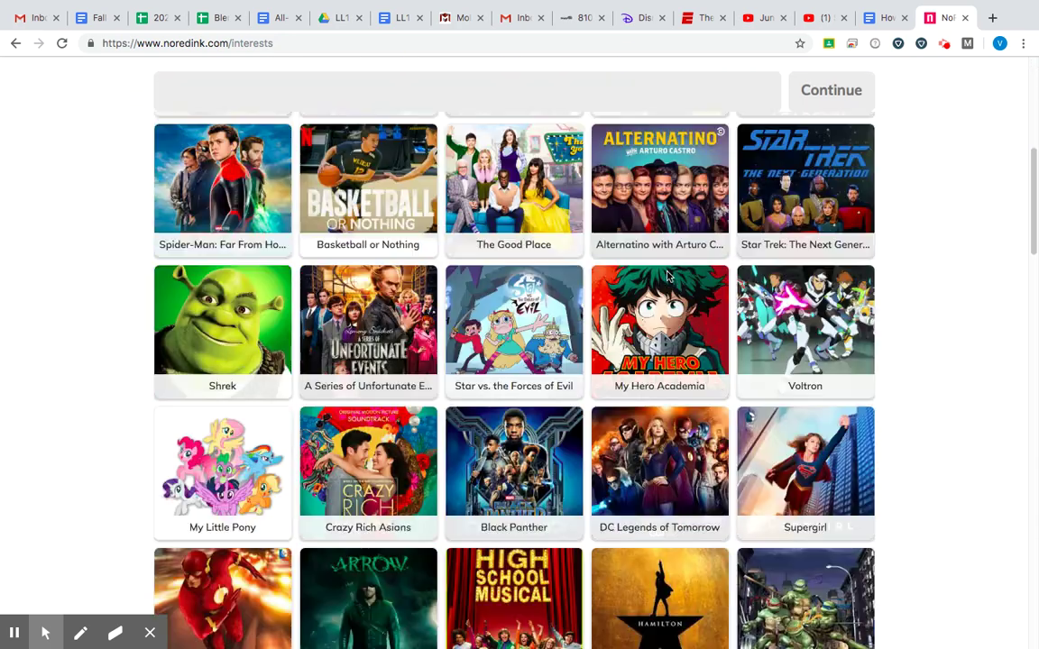
scroll(667, 276, "down", 20)
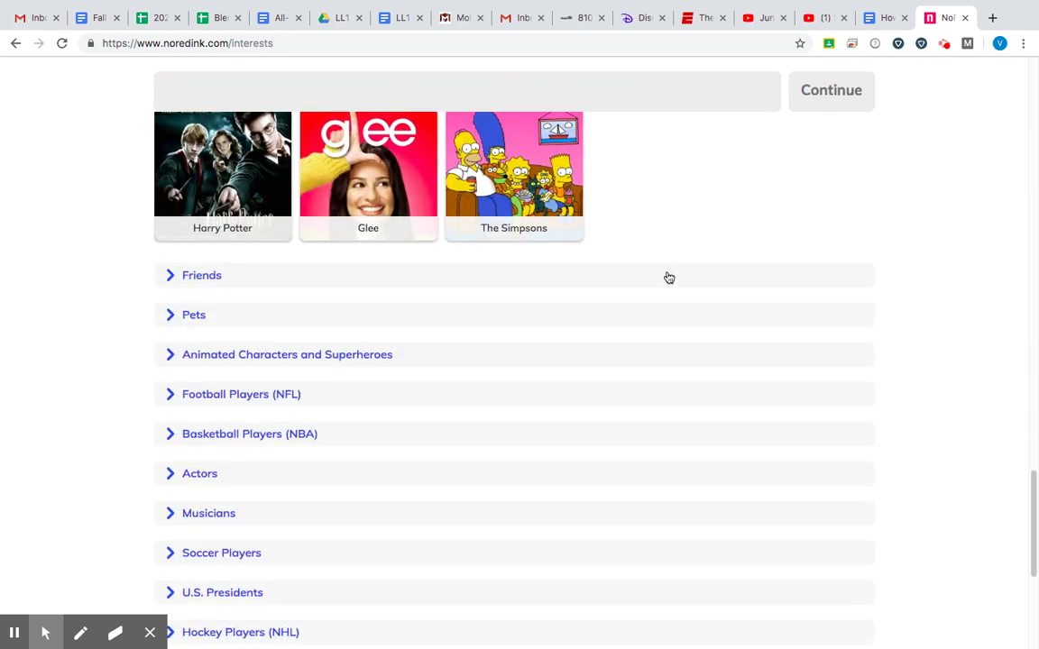
scroll(669, 278, "down", 3)
scroll(667, 276, "up", 1)
scroll(667, 276, "up", 5)
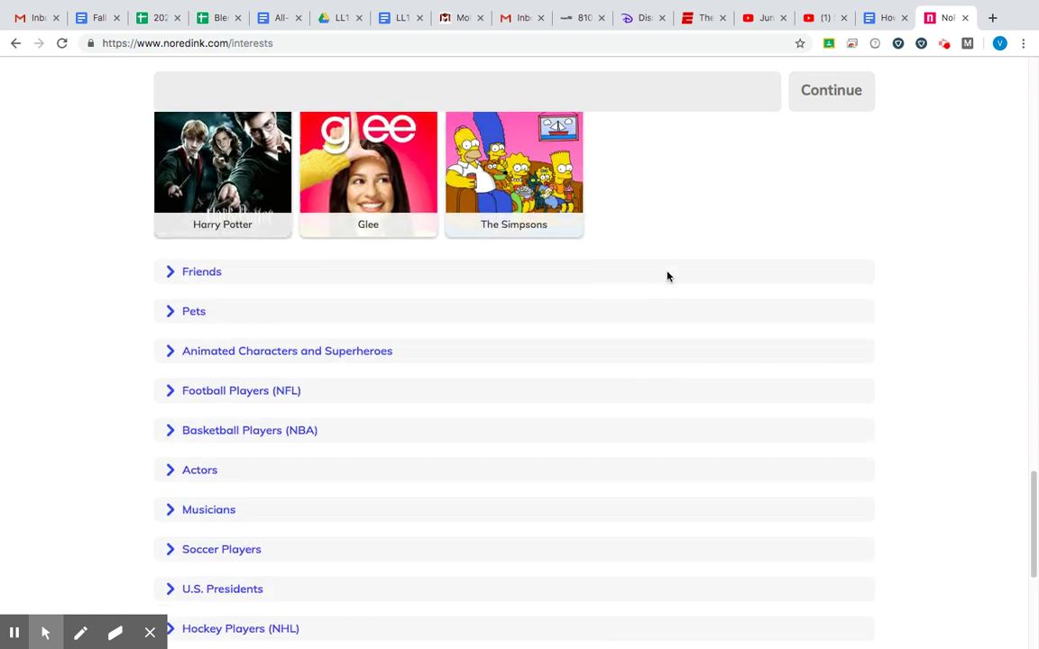
left_click(279, 438)
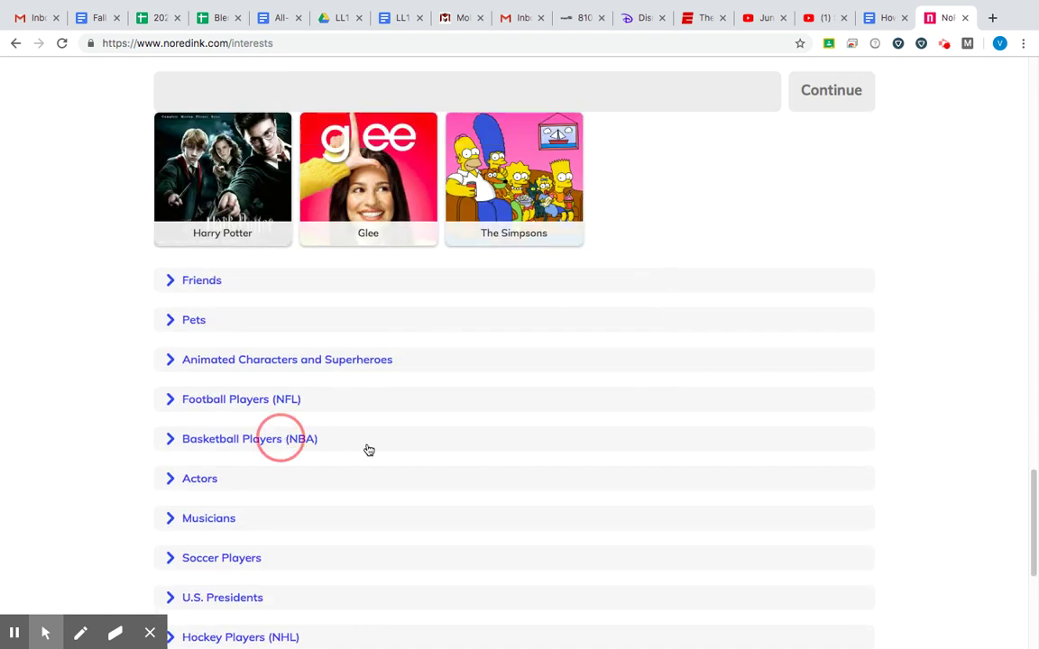
Step: Select Avengers: Endgame as the first interest
scroll(362, 491, "up", 1)
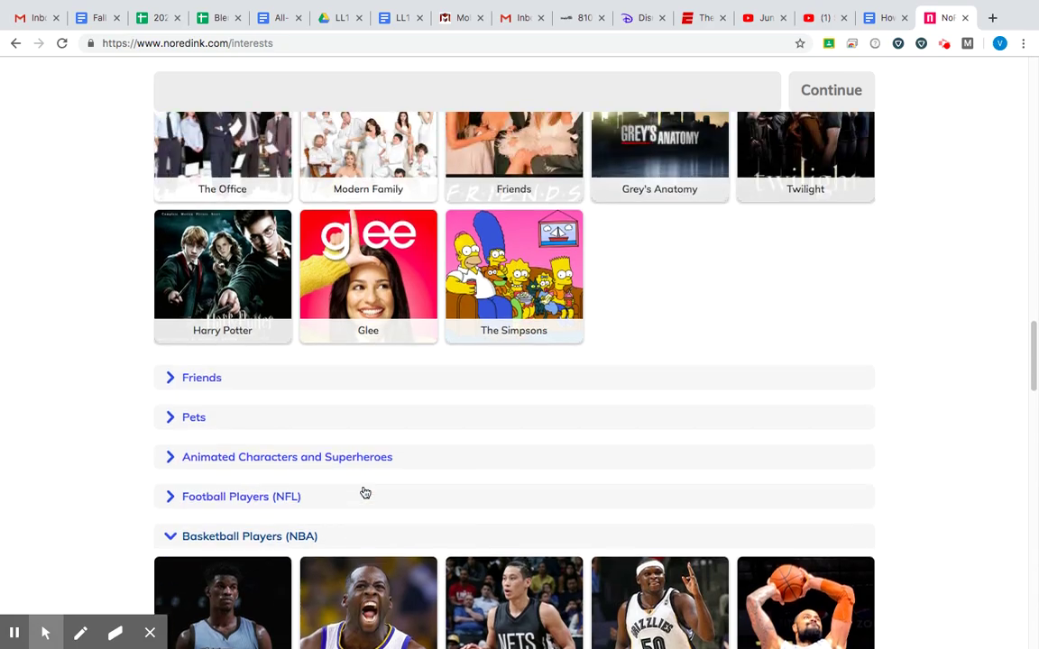
scroll(365, 492, "down", 4)
scroll(365, 492, "down", 20)
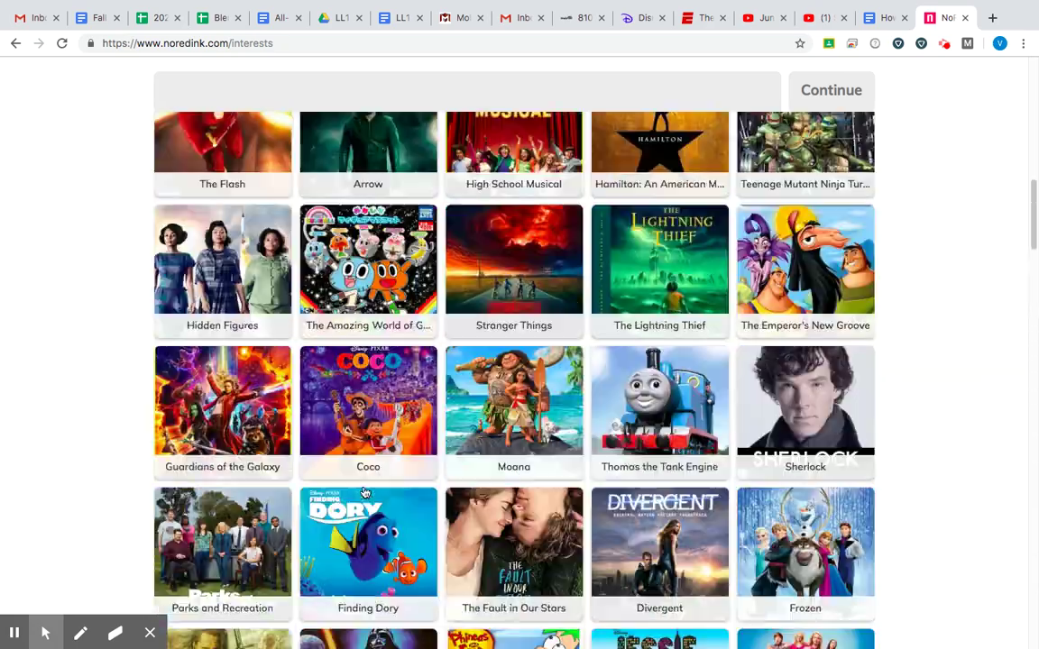
scroll(365, 492, "up", 6)
scroll(366, 491, "down", 2)
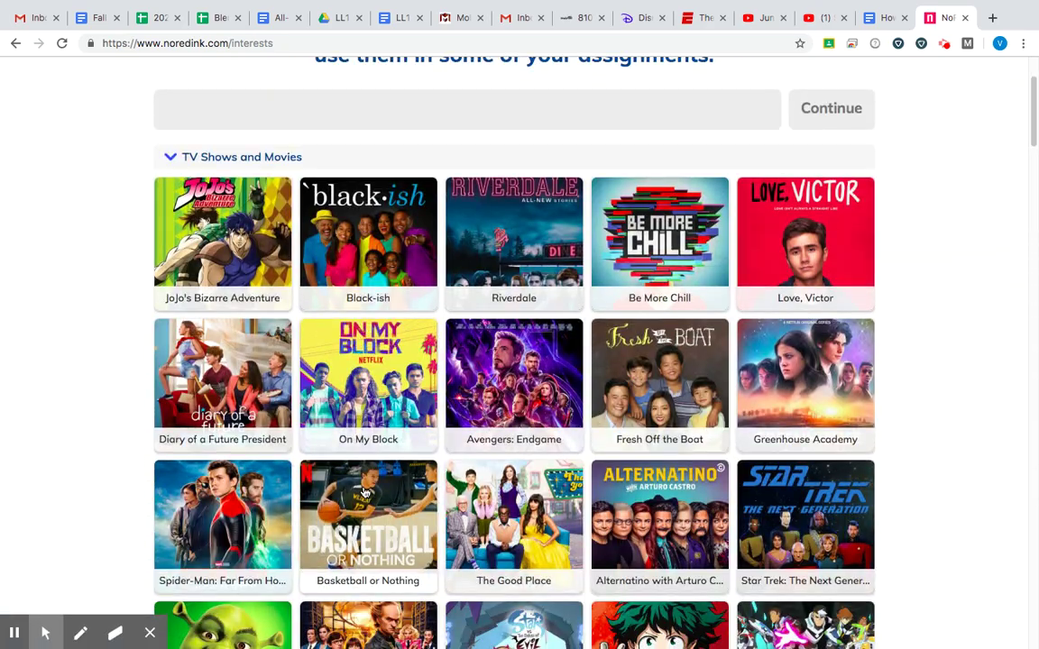
scroll(365, 491, "up", 1)
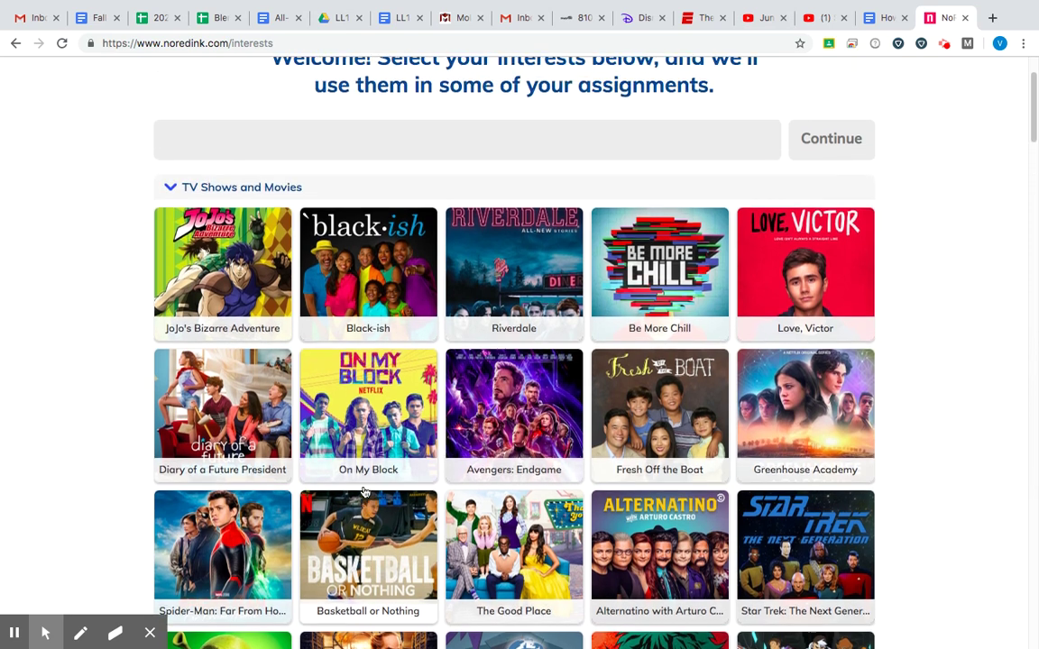
left_click(505, 449)
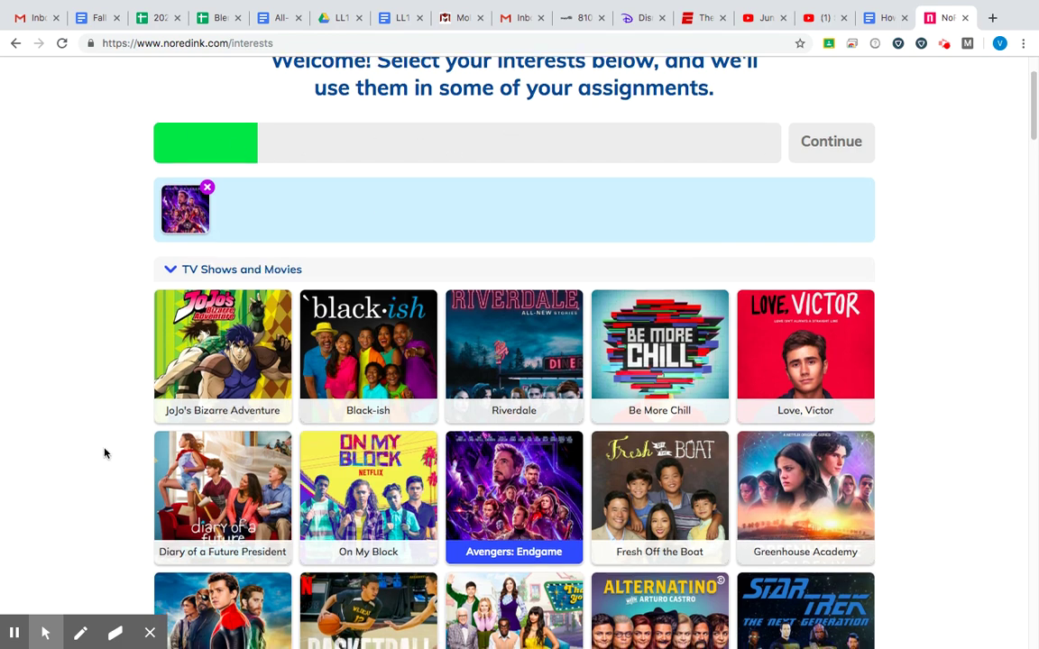
Step: Add Shrek and Star Wars to the chosen interests
scroll(105, 452, "down", 3)
scroll(104, 452, "down", 1)
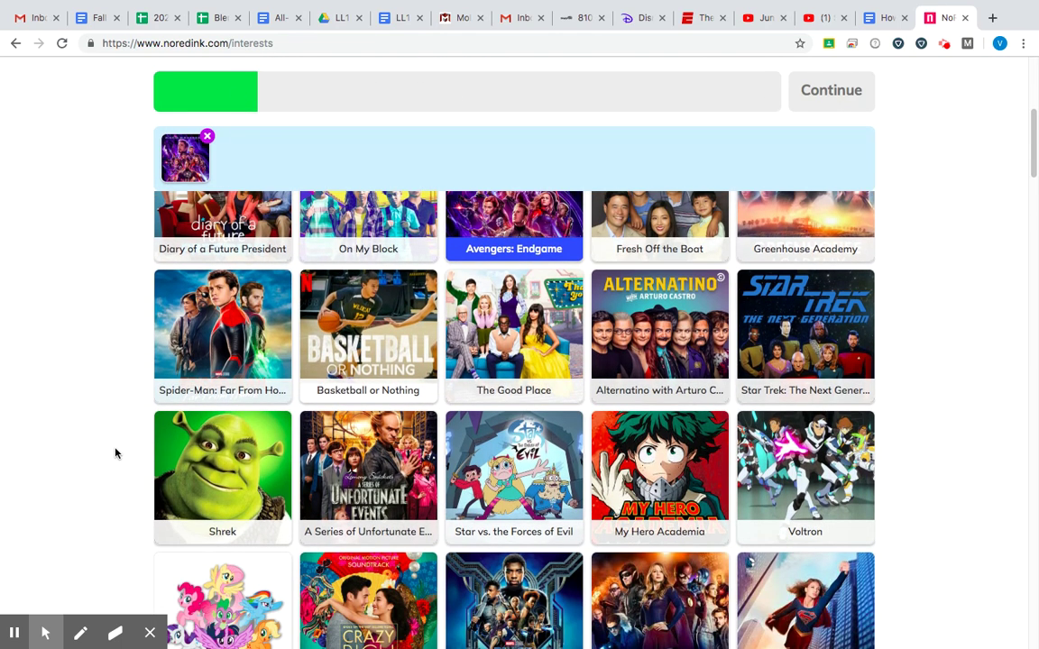
left_click(228, 466)
scroll(228, 467, "down", 2)
scroll(228, 467, "down", 6)
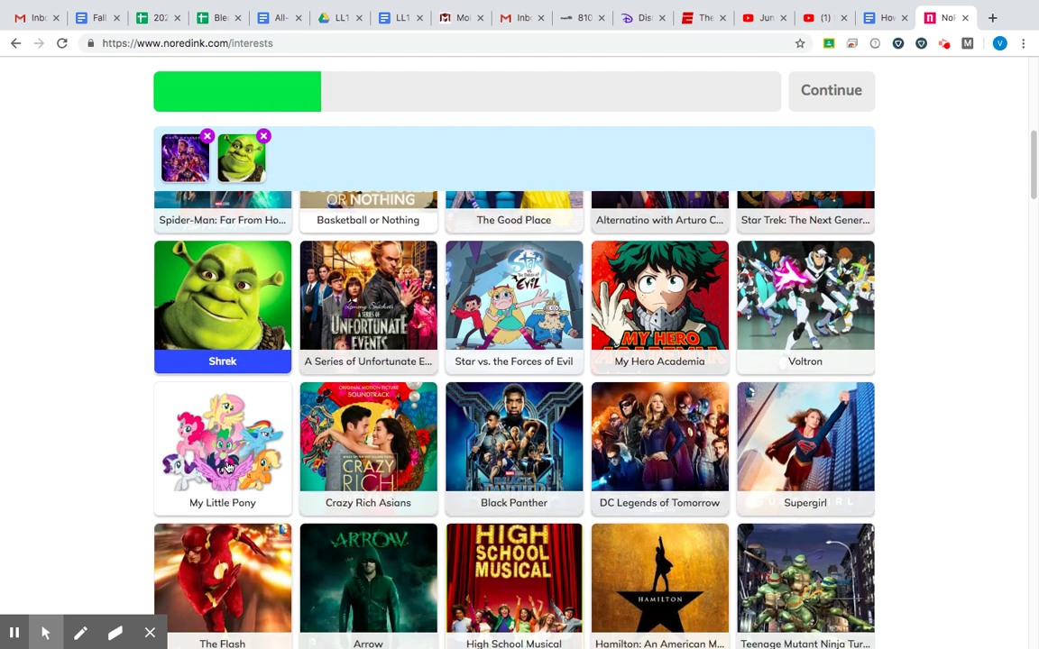
scroll(228, 466, "down", 3)
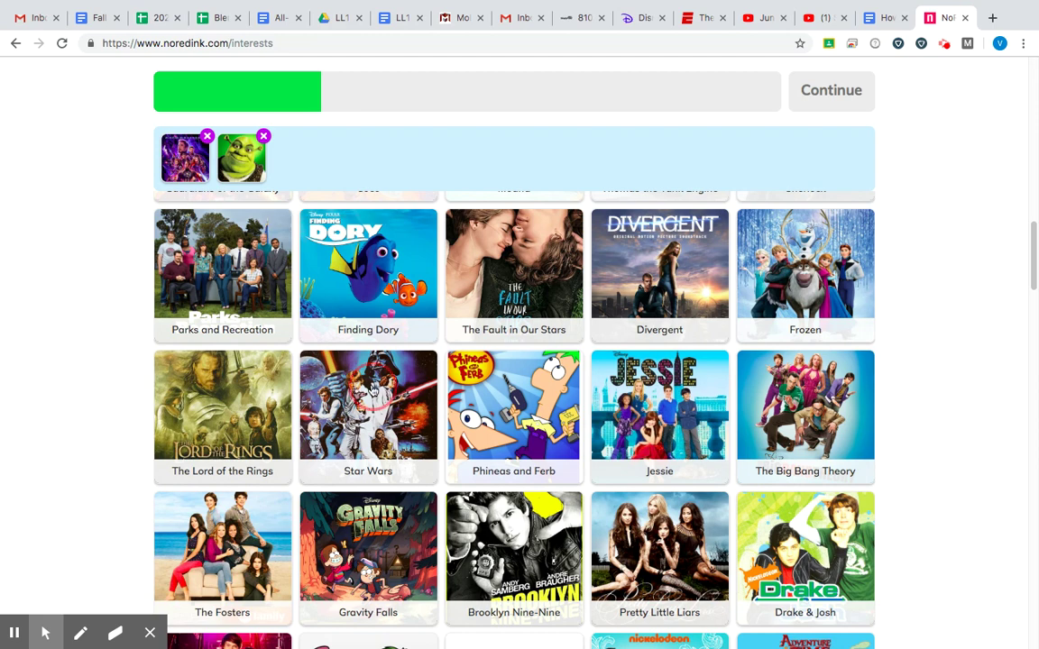
left_click(372, 385)
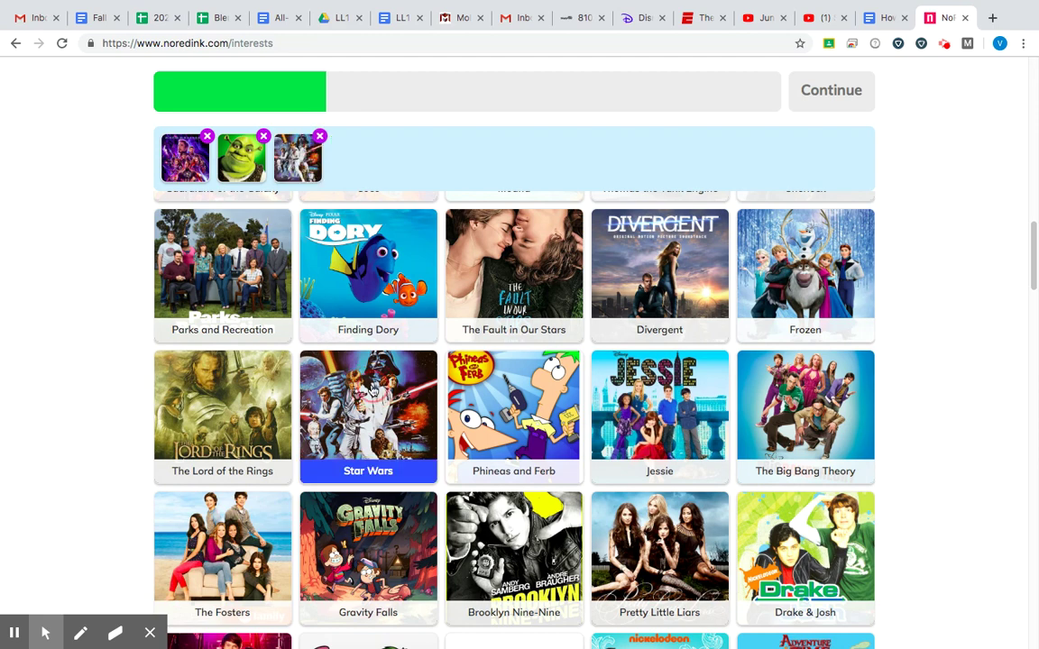
Step: Add Finding Dory and The Simpsons, then submit the five interests
left_click(382, 283)
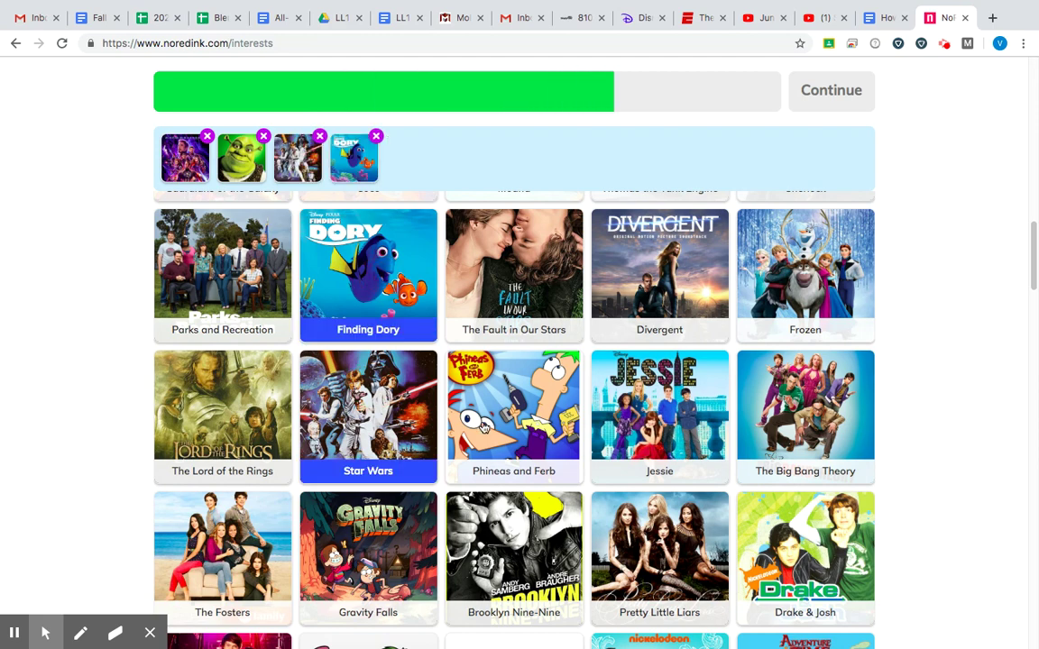
scroll(436, 385, "down", 4)
scroll(482, 425, "down", 5)
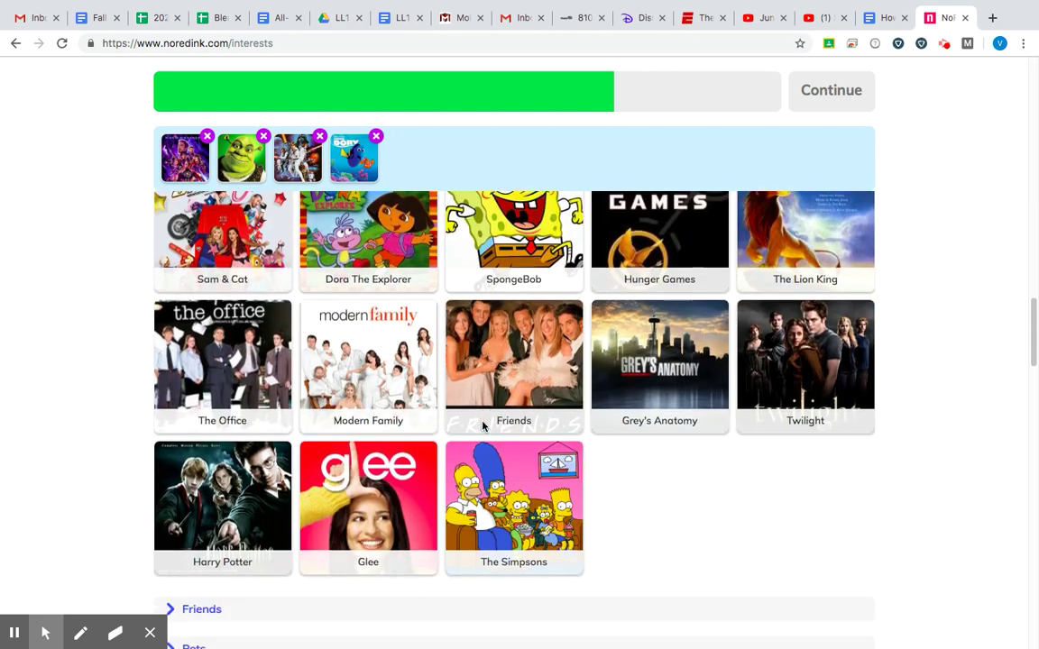
left_click(511, 273)
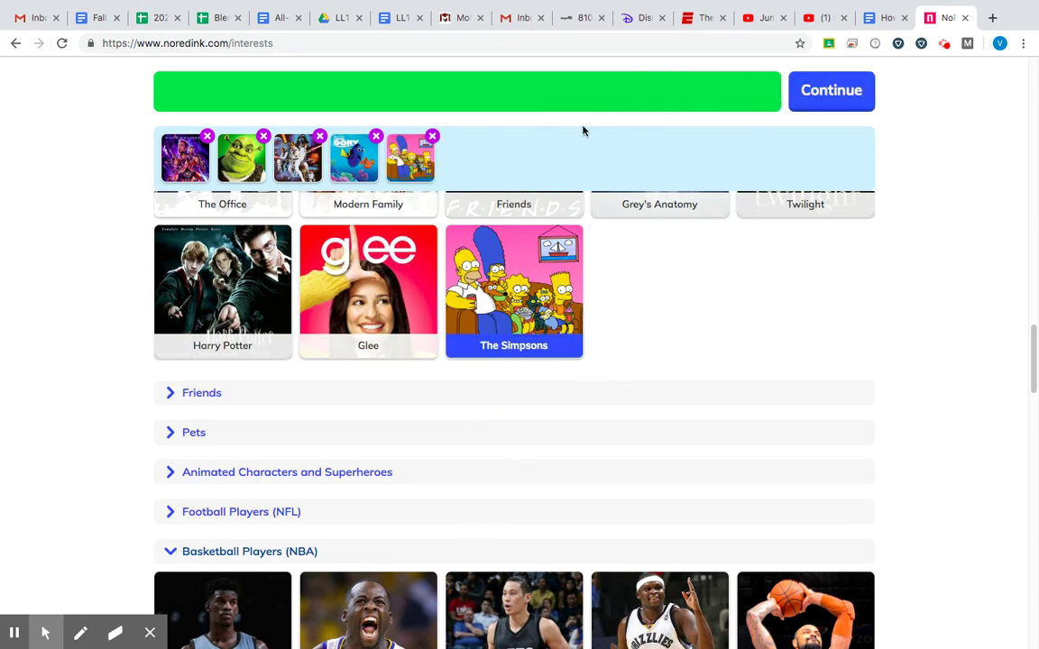
left_click(858, 106)
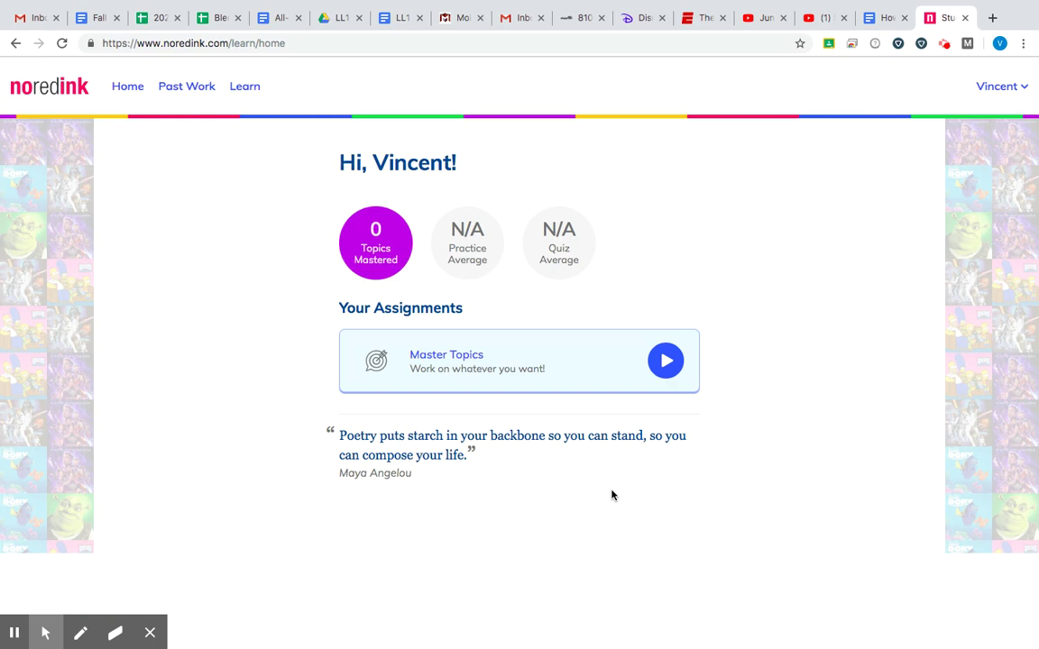
Step: Reload the student home page and open the account options list
left_click(131, 91)
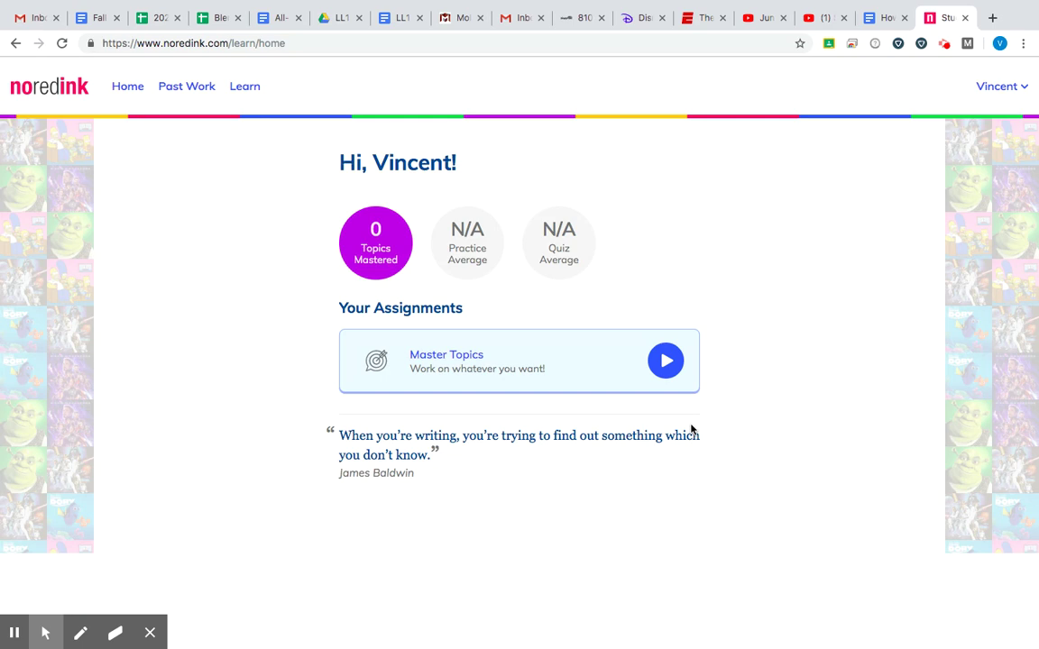
left_click(1012, 90)
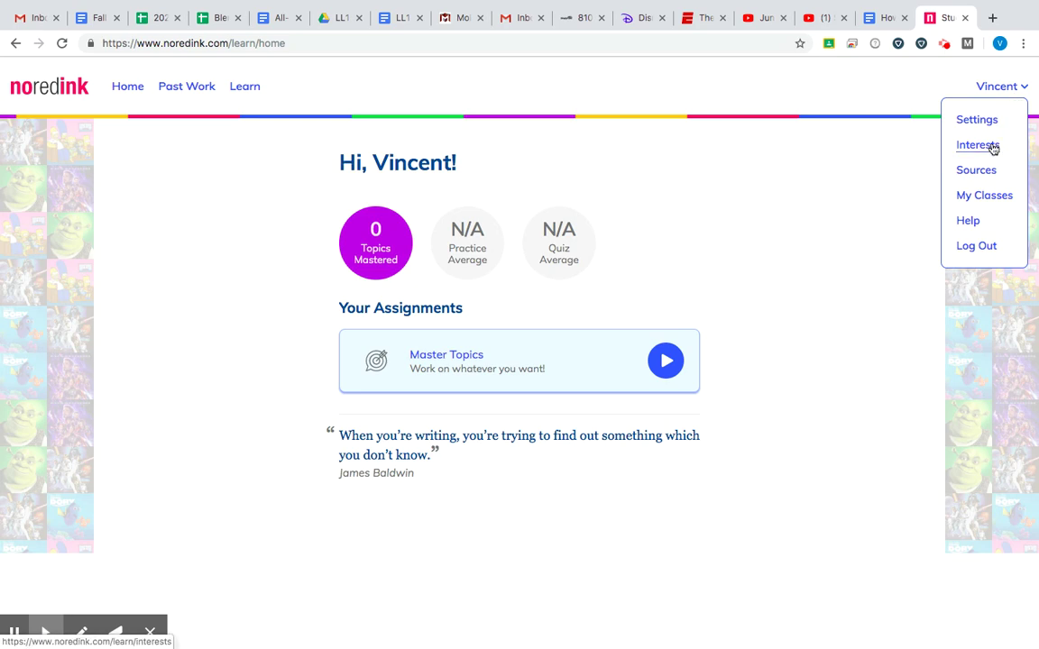
Step: Return to the Interests page, review the five picks and save them again
left_click(981, 150)
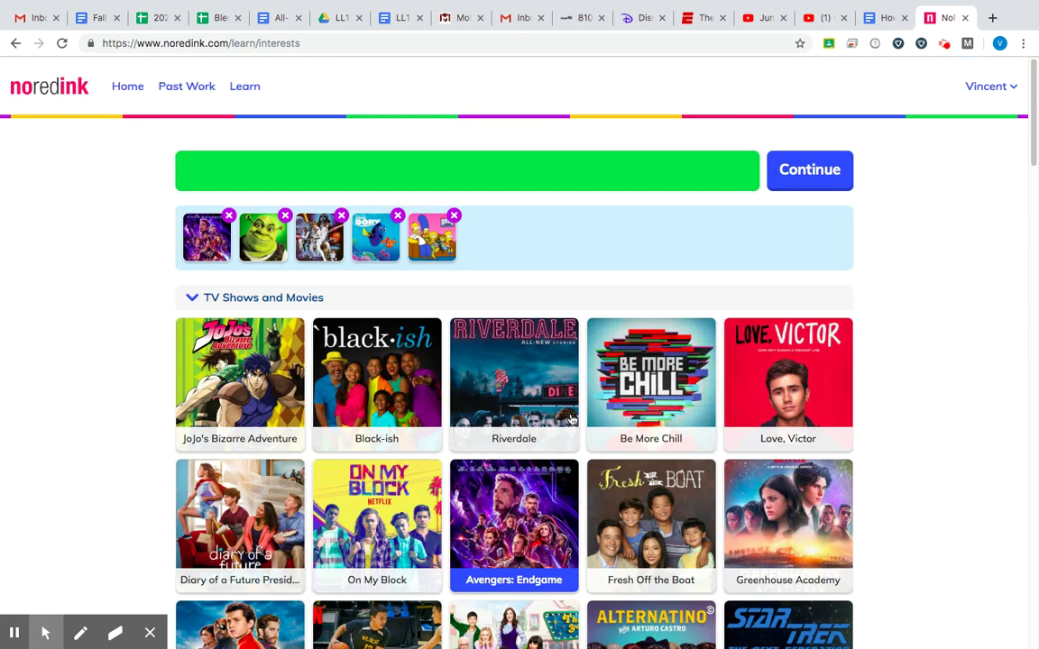
scroll(571, 419, "down", 5)
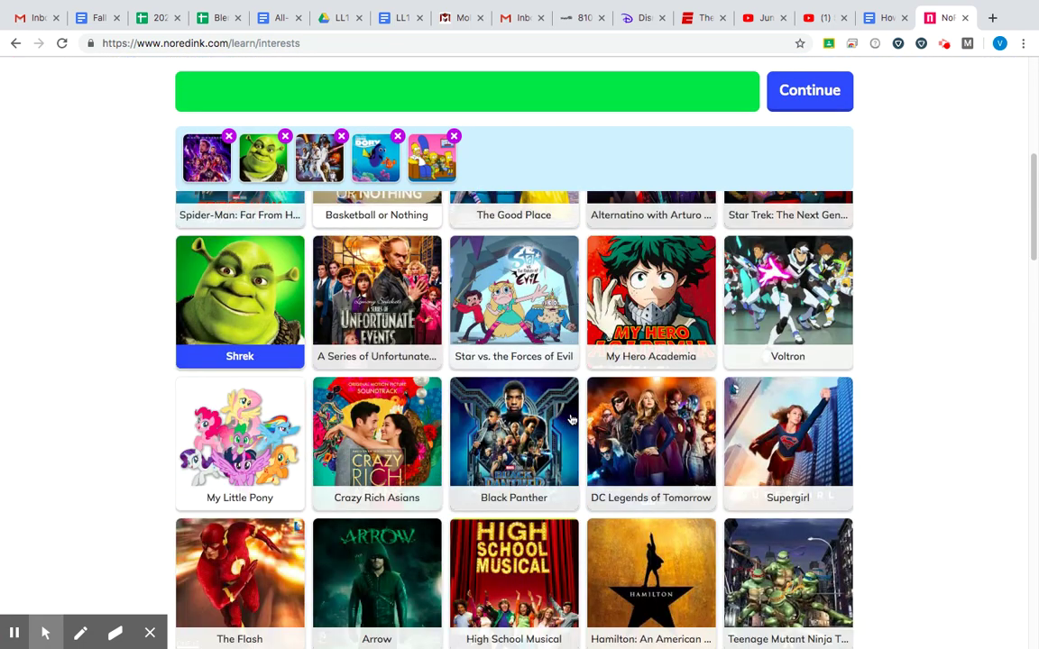
scroll(701, 354, "up", 2)
scroll(701, 354, "down", 12)
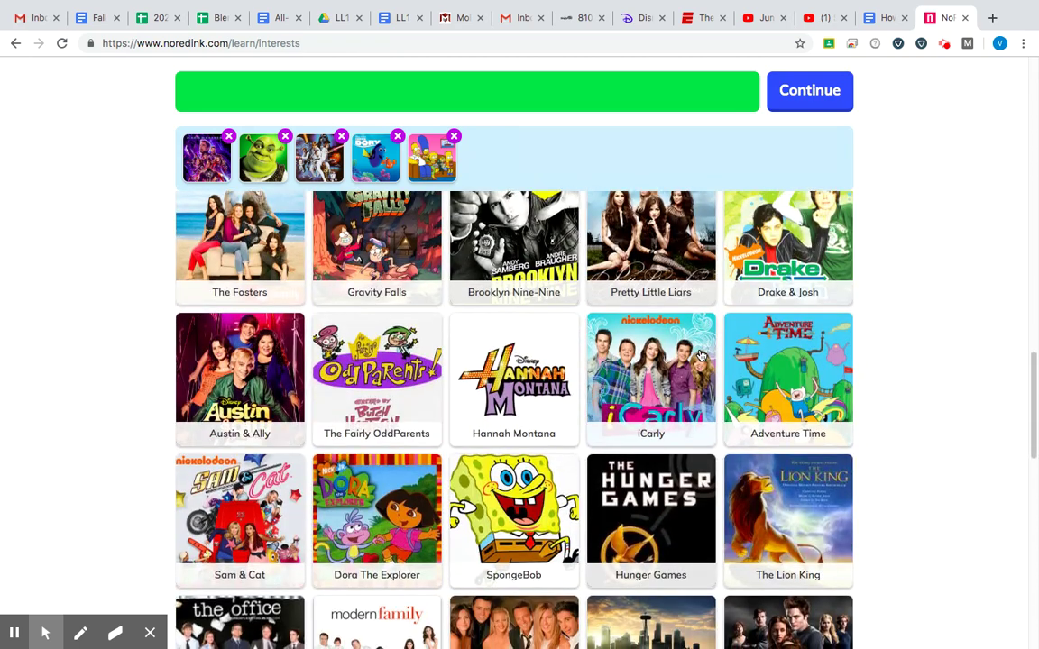
scroll(702, 354, "down", 12)
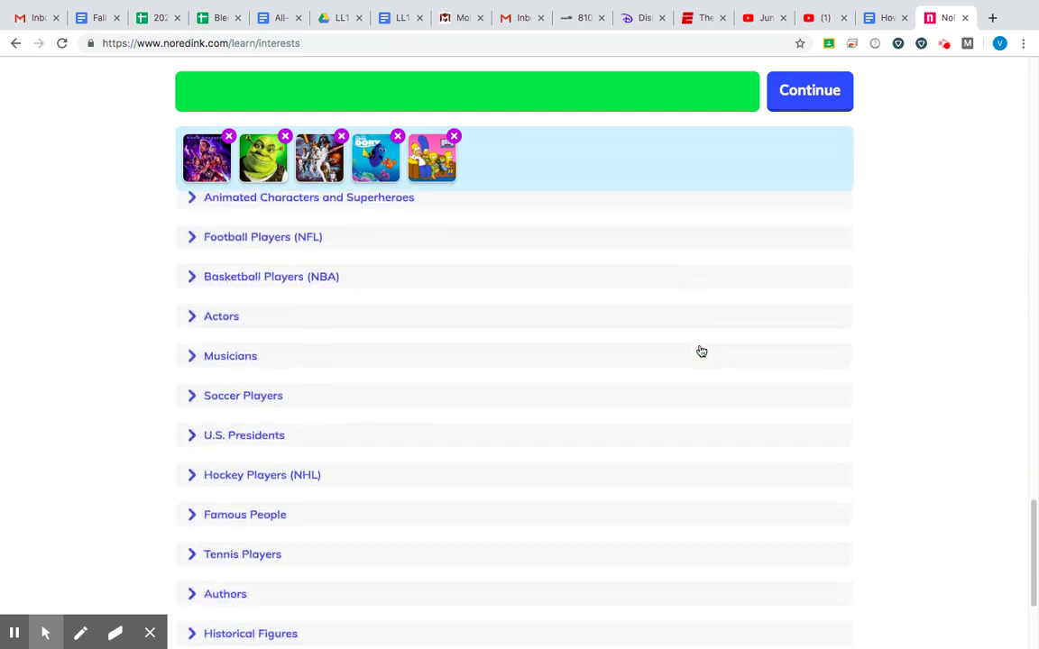
left_click(814, 94)
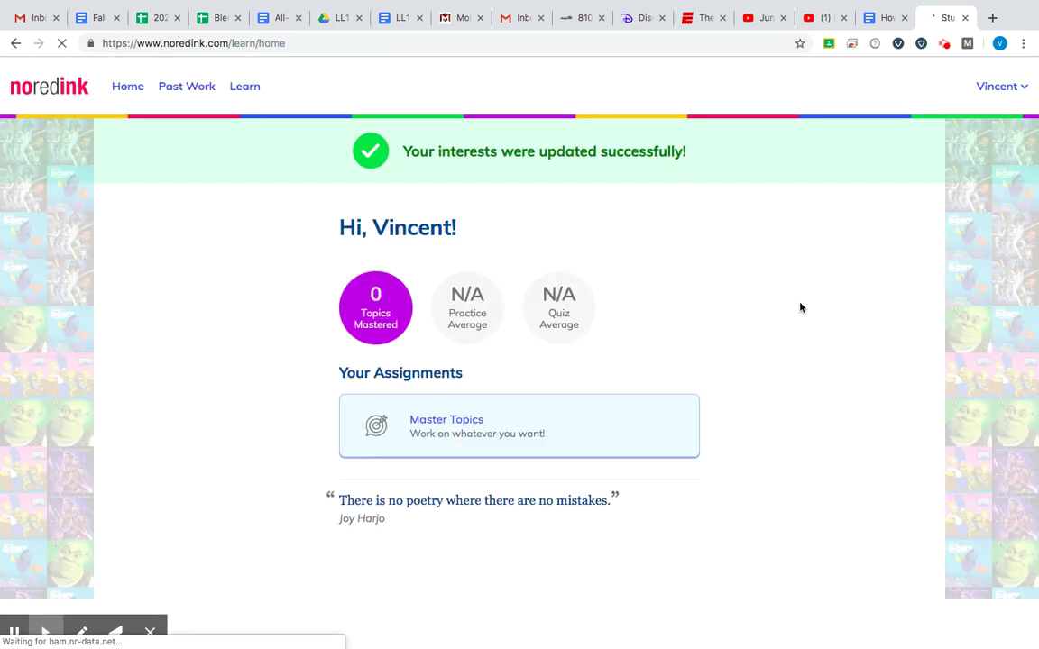
Step: Open My Classes from the account menu, then reopen the account menu
left_click(1001, 90)
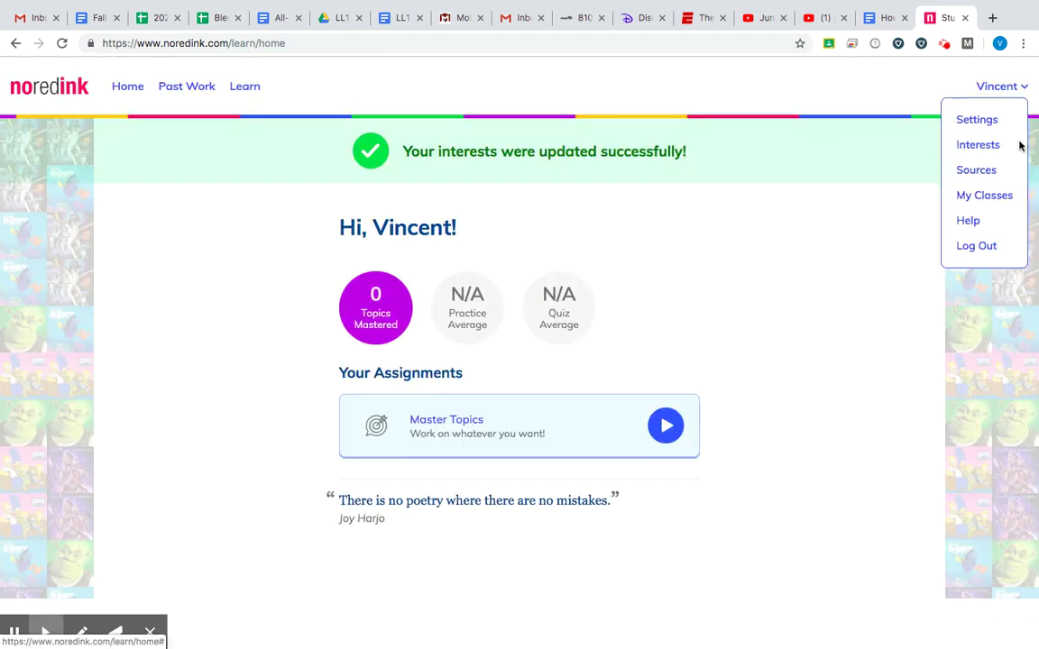
left_click(1003, 198)
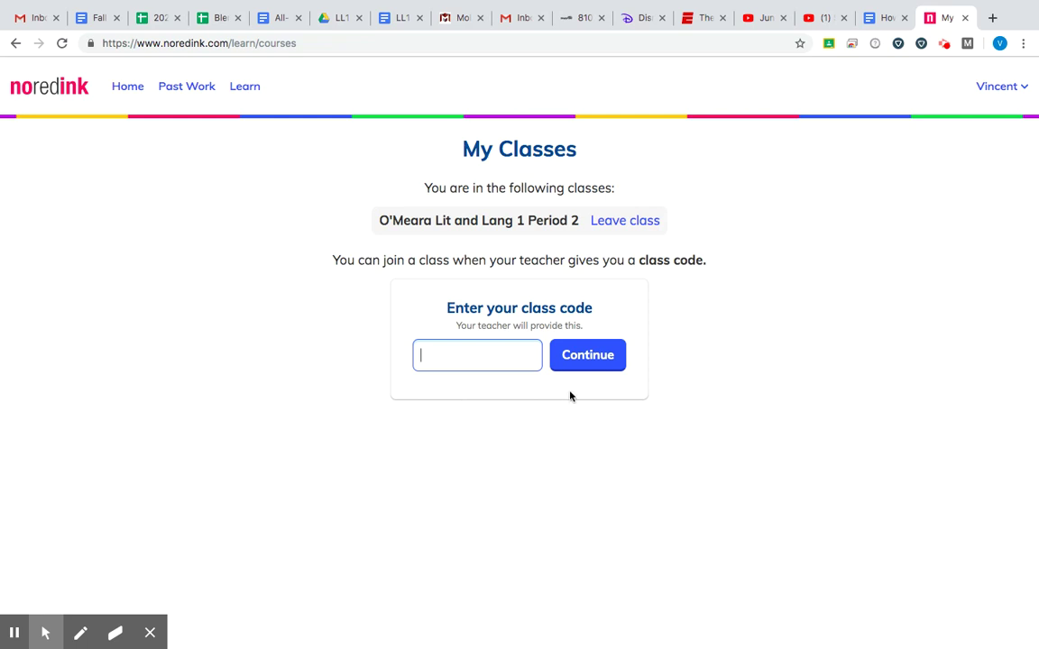
left_click(1000, 85)
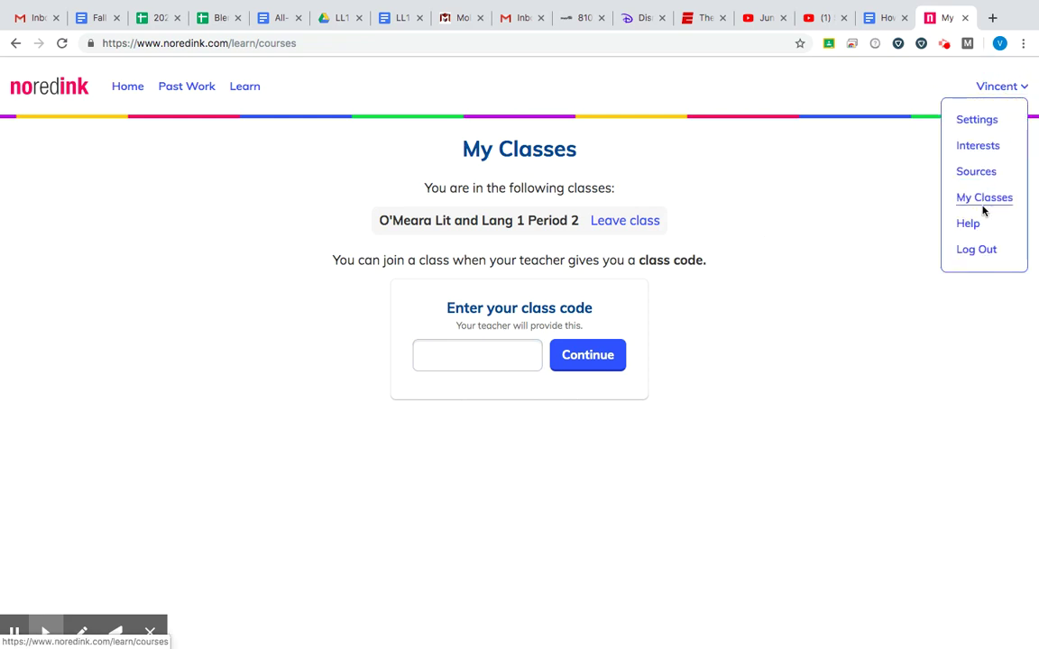